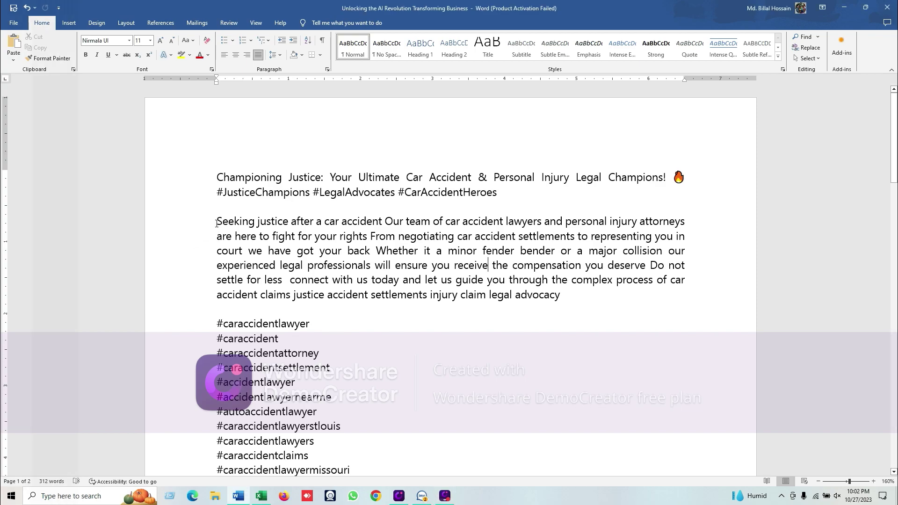
Copy the description text from "Seeking justice" through "your rights From" in Word and paste it into cell A1 of the Excel Tag generator sheet
{"action": "left_click_drag", "start_coordinate": [246, 224], "coordinate": [384, 233]}
{"action": "key", "text": "ctrl+c"}
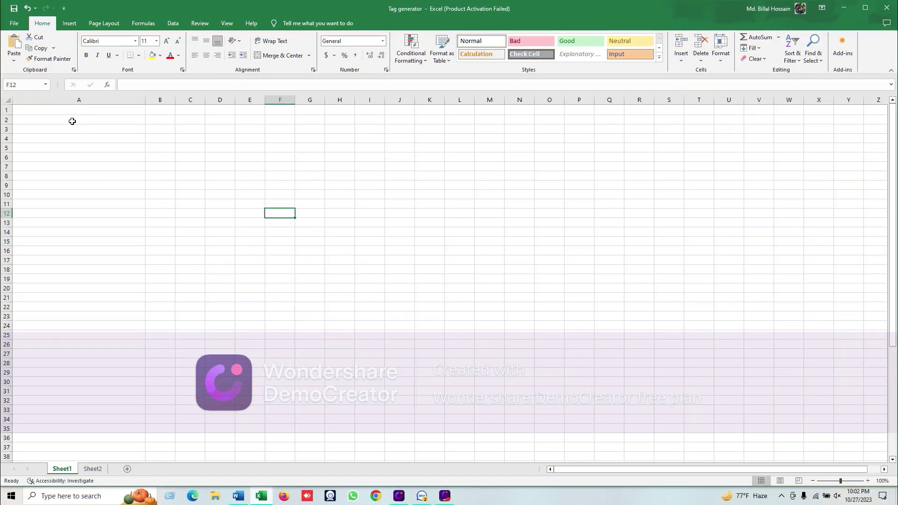
{"action": "left_click", "coordinate": [71, 112]}
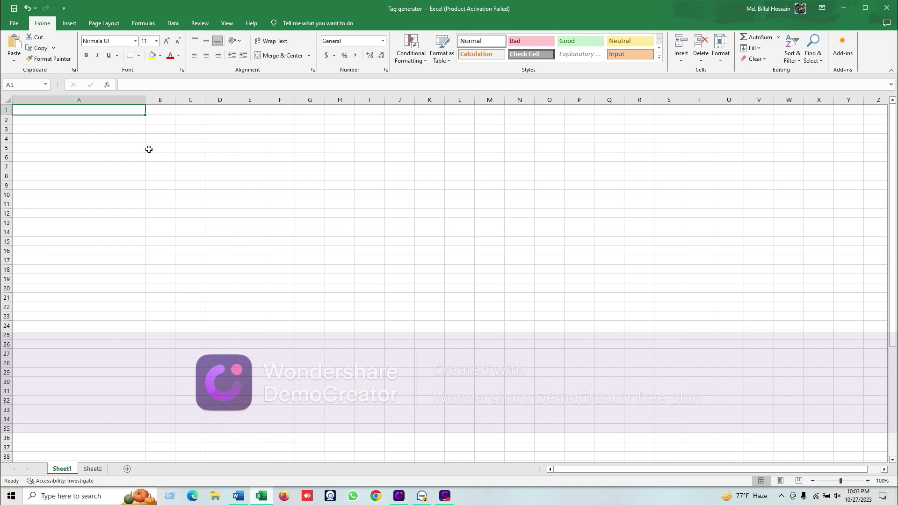
{"action": "key", "text": "ctrl+v"}
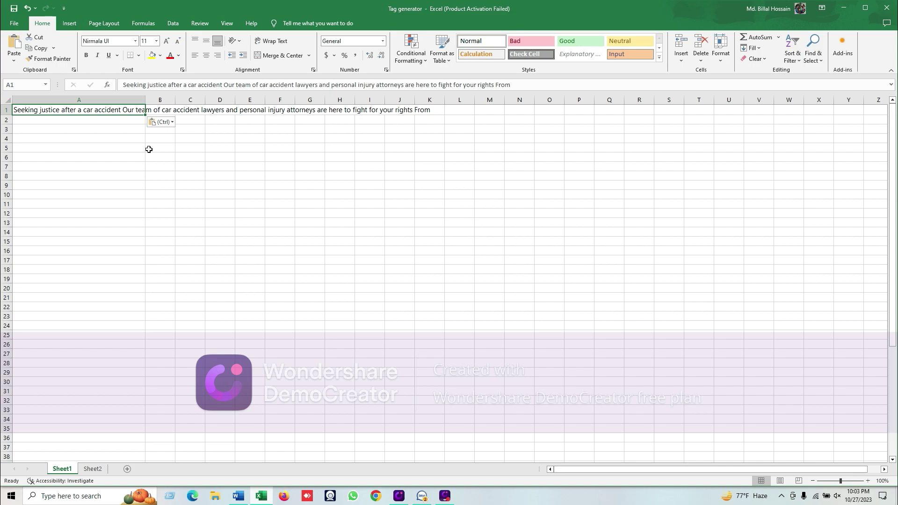
Check cells A1 to F1 to see which cell actually holds the pasted sentence
{"action": "left_click", "coordinate": [108, 147]}
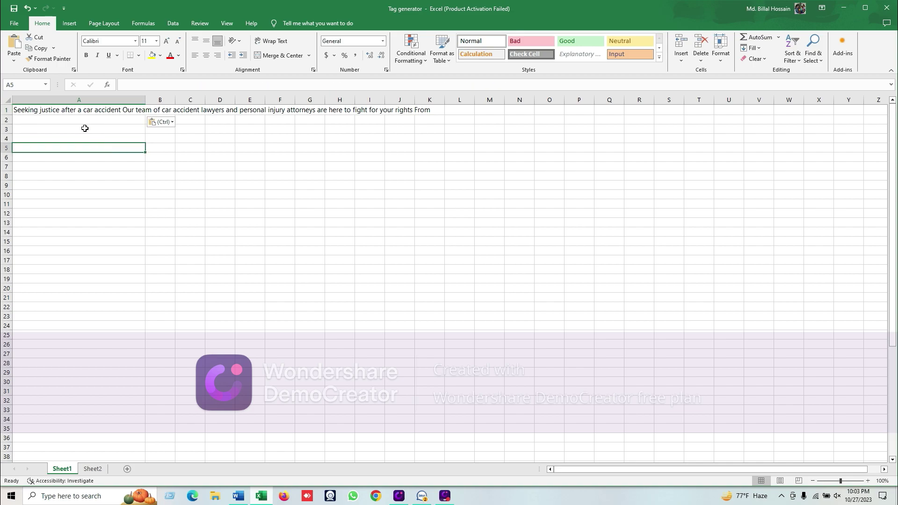
{"action": "left_click", "coordinate": [32, 112]}
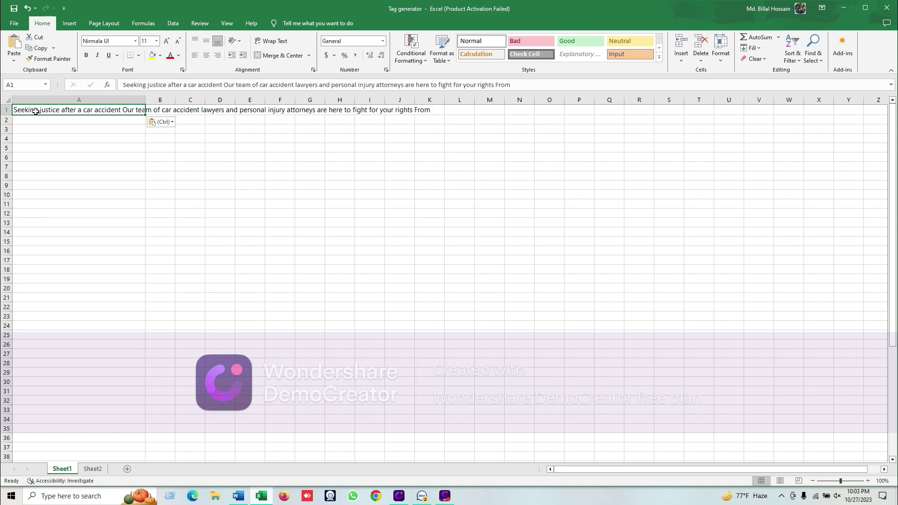
{"action": "left_click", "coordinate": [158, 110]}
{"action": "left_click", "coordinate": [191, 110]}
{"action": "left_click", "coordinate": [221, 110]}
{"action": "left_click", "coordinate": [251, 111]}
{"action": "left_click", "coordinate": [279, 111]}
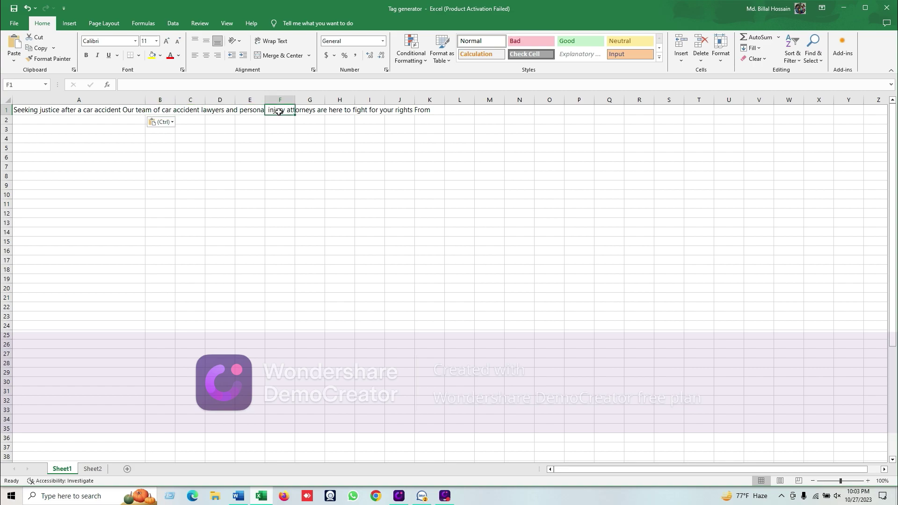
{"action": "left_click", "coordinate": [244, 184]}
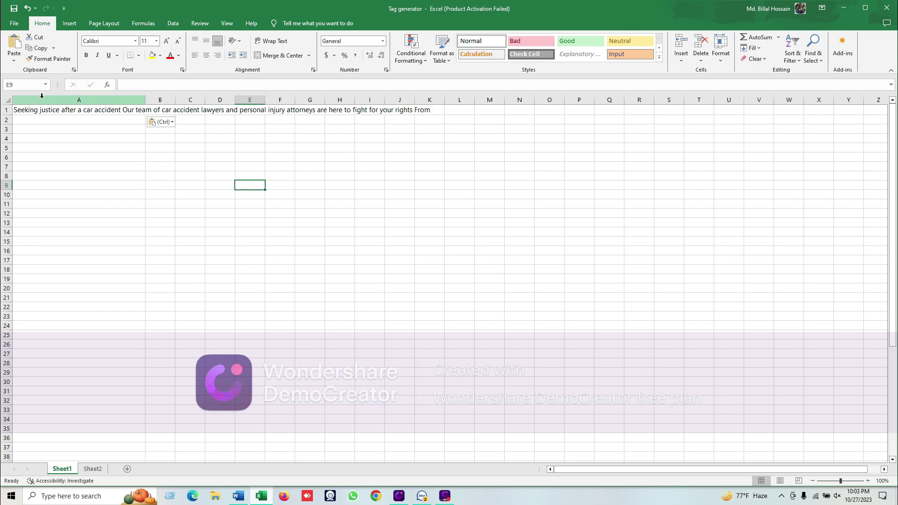
{"action": "left_click", "coordinate": [18, 109]}
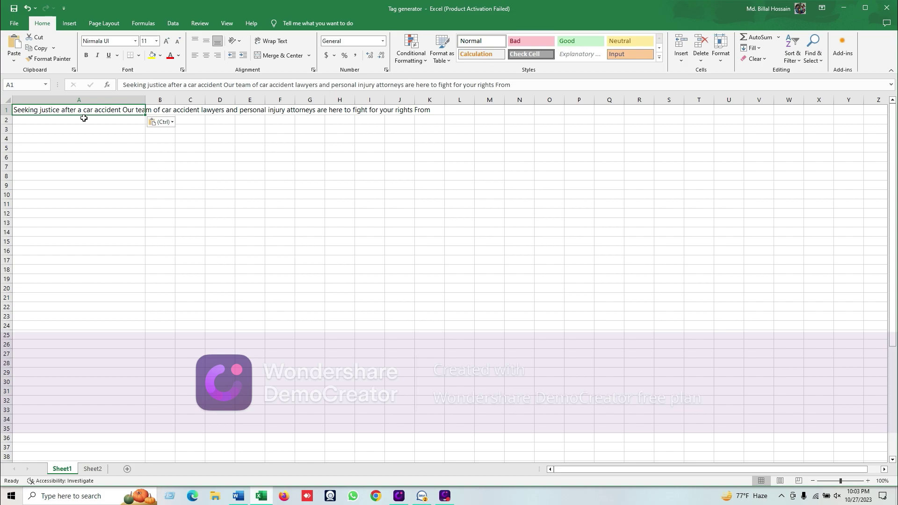
{"action": "left_click", "coordinate": [92, 138]}
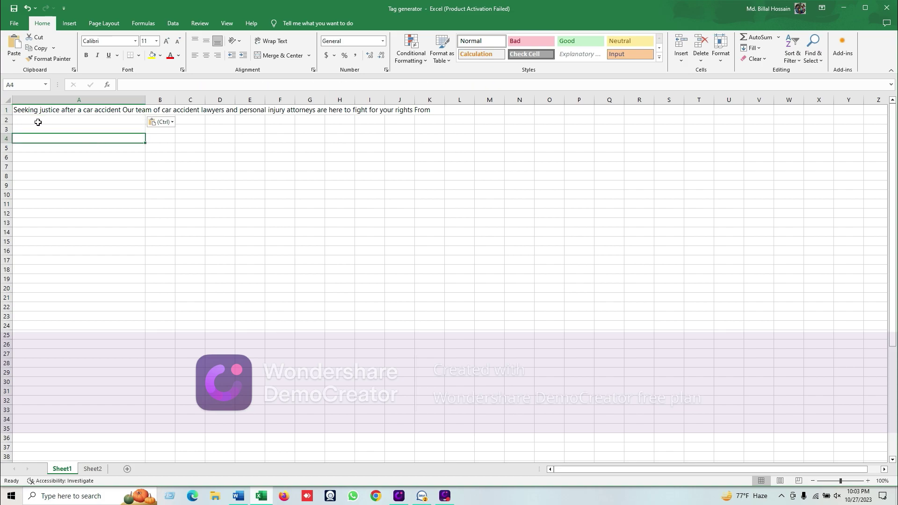
Try to run Text to Columns on the range A1:K1
{"action": "left_click", "coordinate": [63, 110]}
{"action": "left_click_drag", "start_coordinate": [62, 110], "coordinate": [423, 105]}
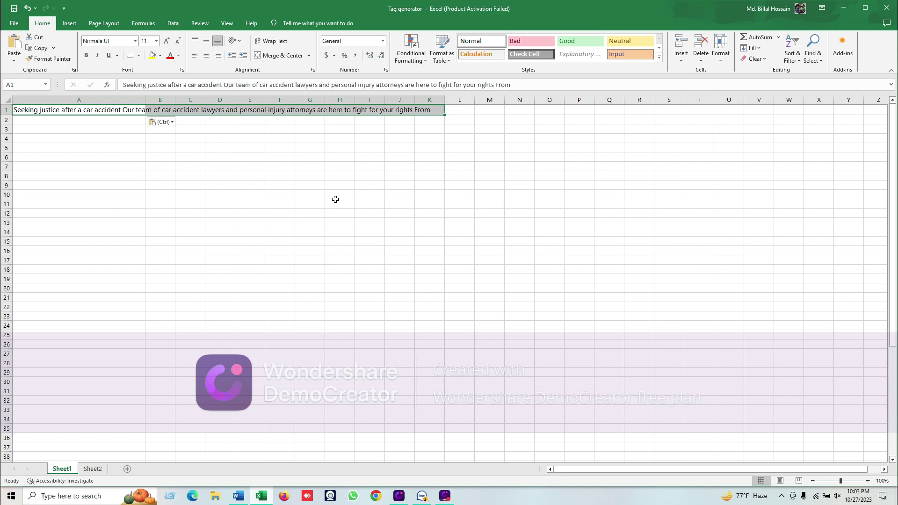
{"action": "key", "text": "alt+a"}
{"action": "key", "text": "e"}
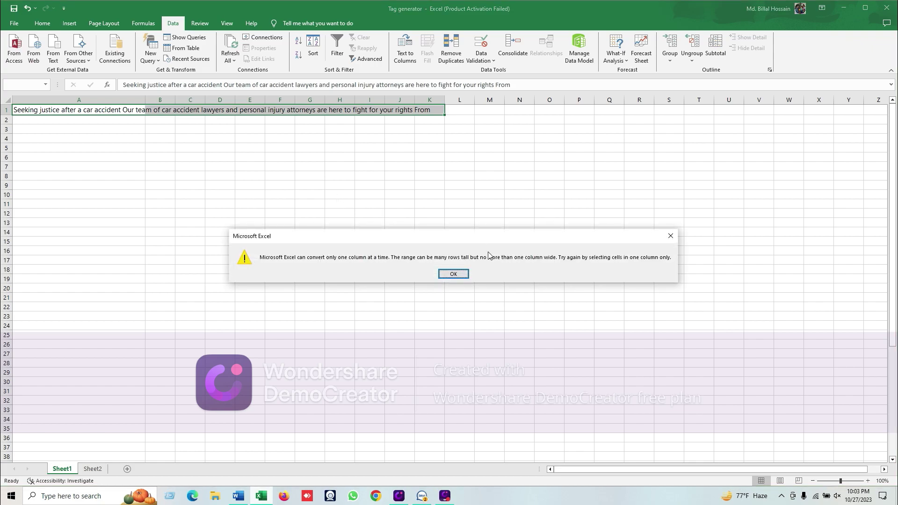
{"action": "left_click", "coordinate": [670, 235]}
{"action": "left_click", "coordinate": [482, 176]}
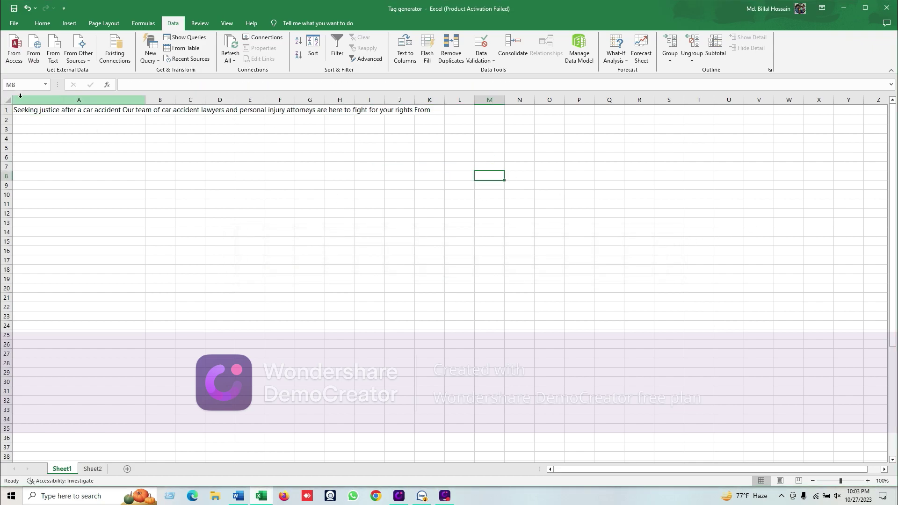
Split the sentence in A1 into one word per column with Text to Columns, using Fixed width, General format and destination $A$1
{"action": "left_click", "coordinate": [36, 111]}
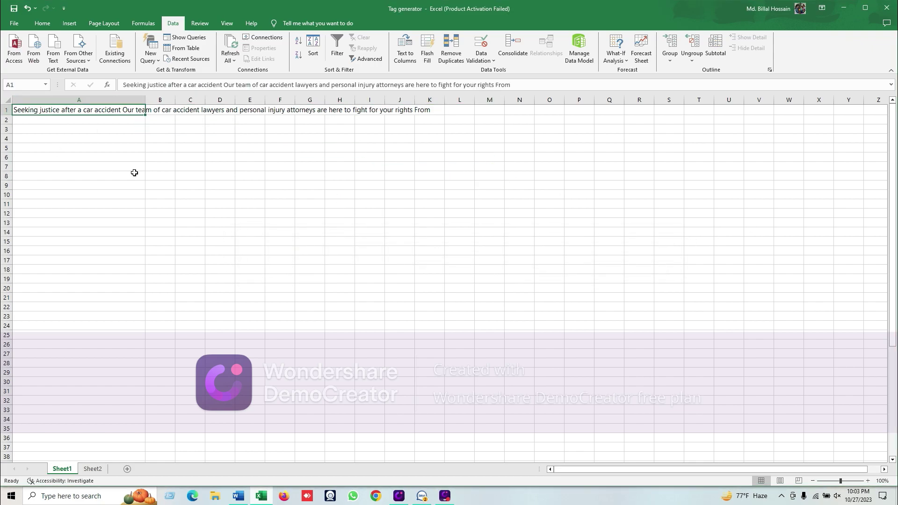
{"action": "key", "text": "alt+a"}
{"action": "key", "text": "e"}
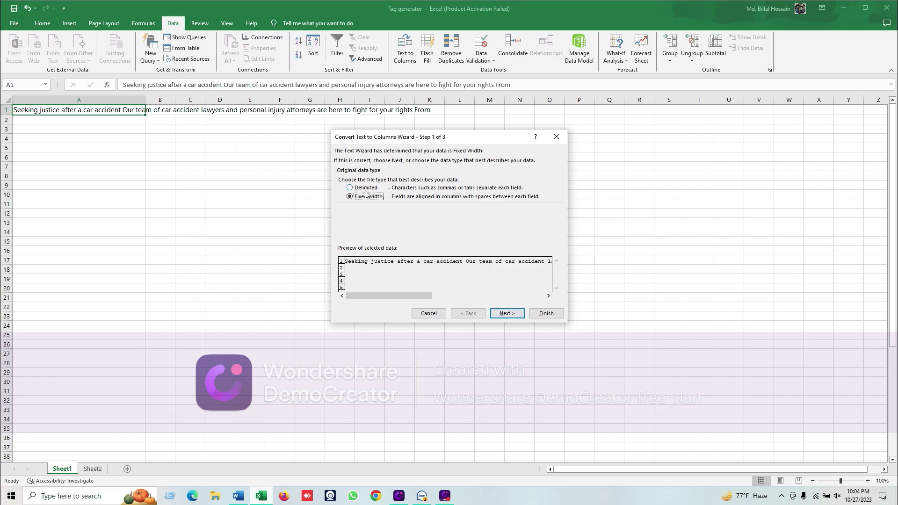
{"action": "left_click", "coordinate": [507, 314]}
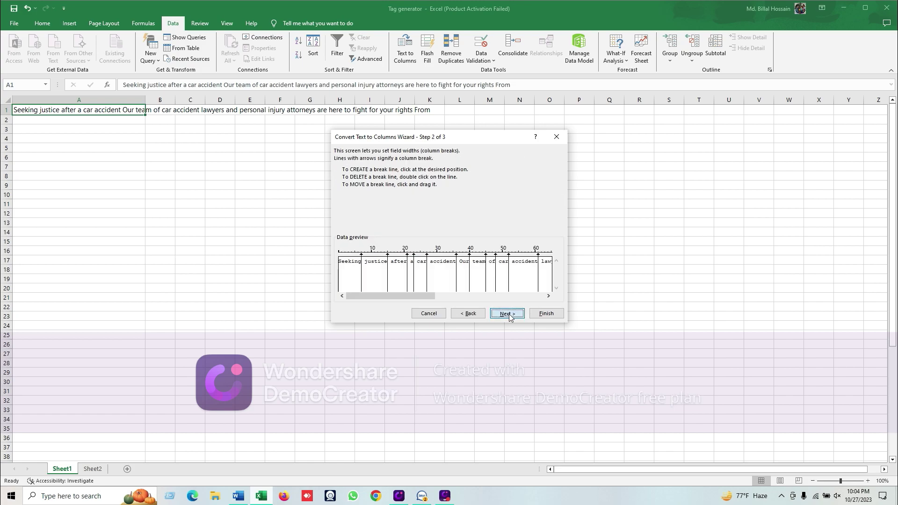
{"action": "left_click", "coordinate": [509, 314]}
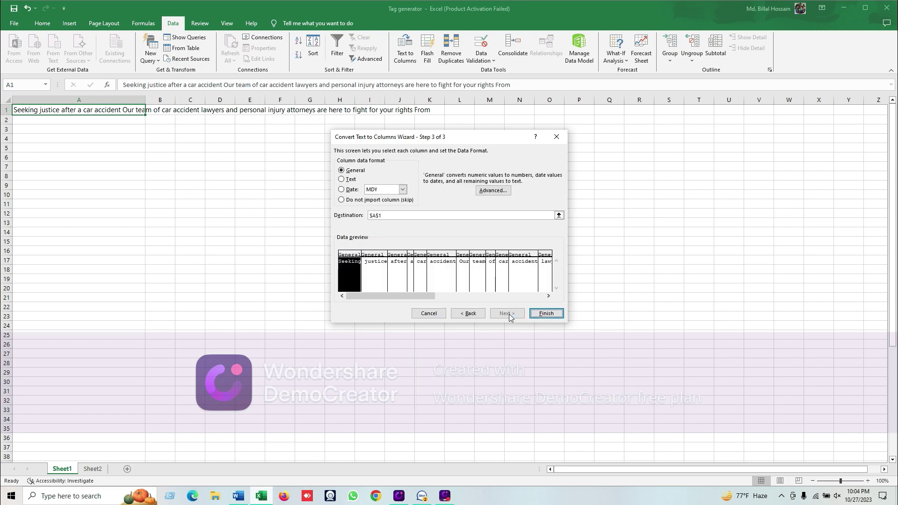
{"action": "left_click", "coordinate": [547, 313]}
{"action": "left_click", "coordinate": [285, 195]}
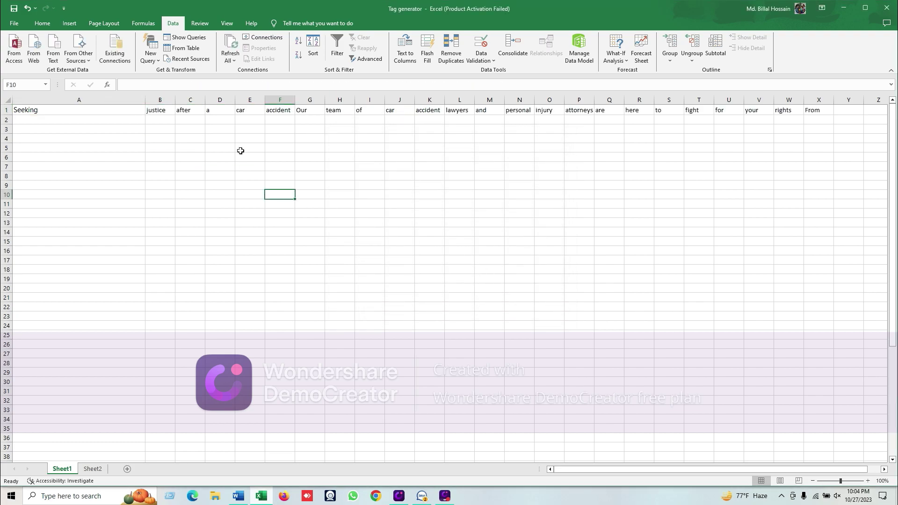
Review the separated words in row 1 from A1 to X1
{"action": "left_click", "coordinate": [64, 111]}
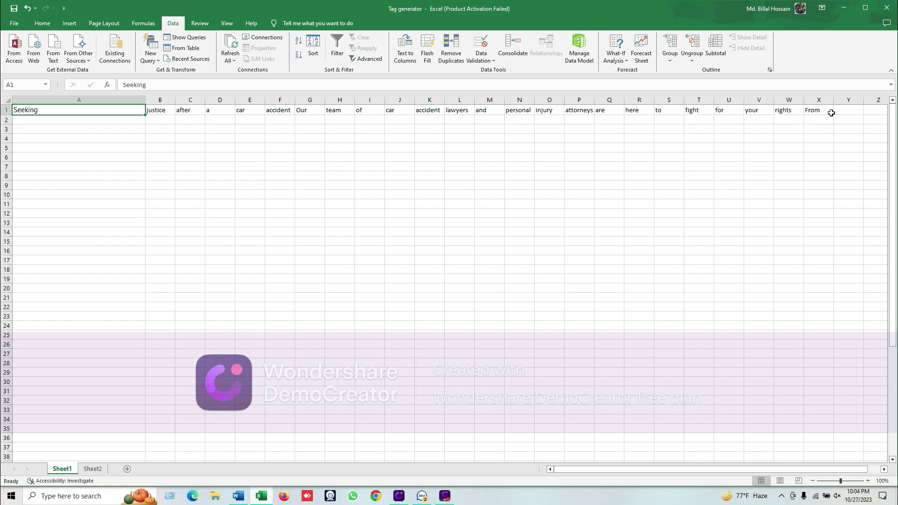
{"action": "left_click", "coordinate": [80, 100]}
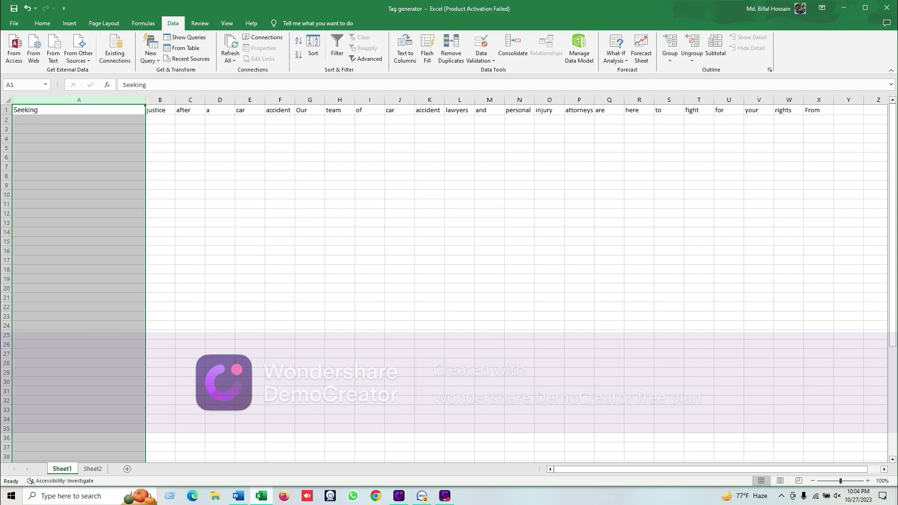
{"action": "left_click", "coordinate": [219, 166]}
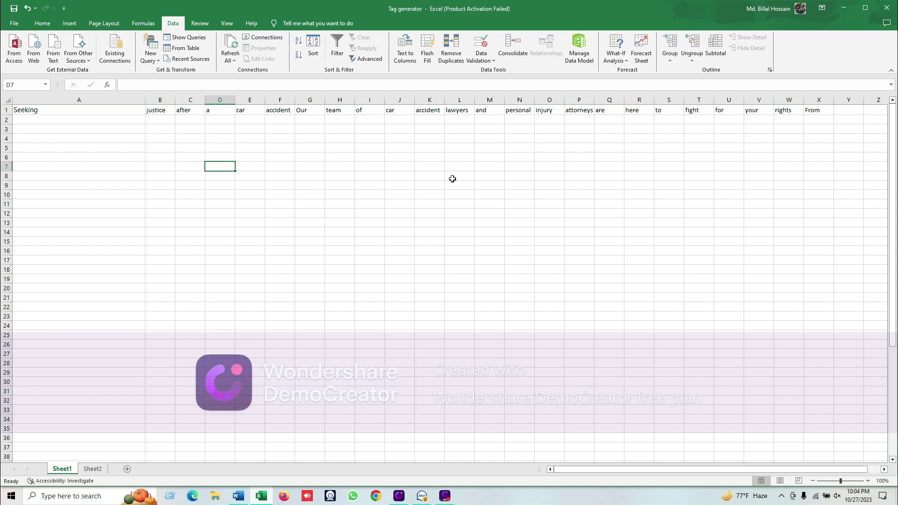
{"action": "left_click_drag", "start_coordinate": [52, 110], "coordinate": [827, 108]}
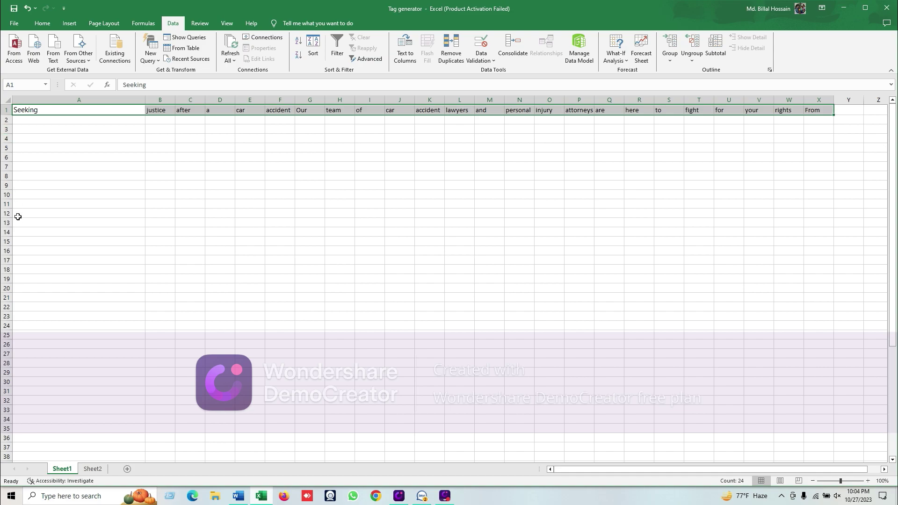
{"action": "left_click", "coordinate": [76, 124]}
{"action": "left_click_drag", "start_coordinate": [60, 109], "coordinate": [818, 112]}
{"action": "left_click", "coordinate": [595, 230]}
Copy the words in A1:X1 and paste them transposed with Paste Special, starting at cell A2
{"action": "left_click_drag", "start_coordinate": [33, 111], "coordinate": [810, 110]}
{"action": "key", "text": "ctrl+c"}
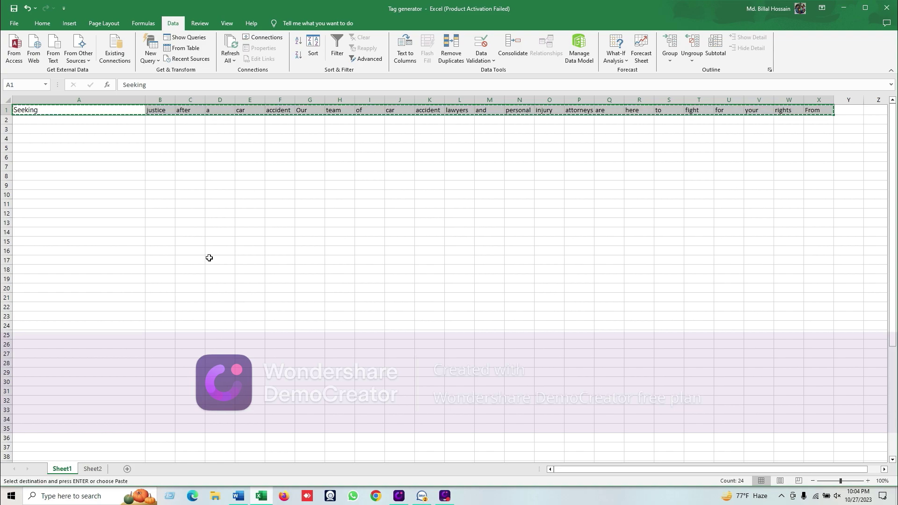
{"action": "left_click", "coordinate": [46, 121]}
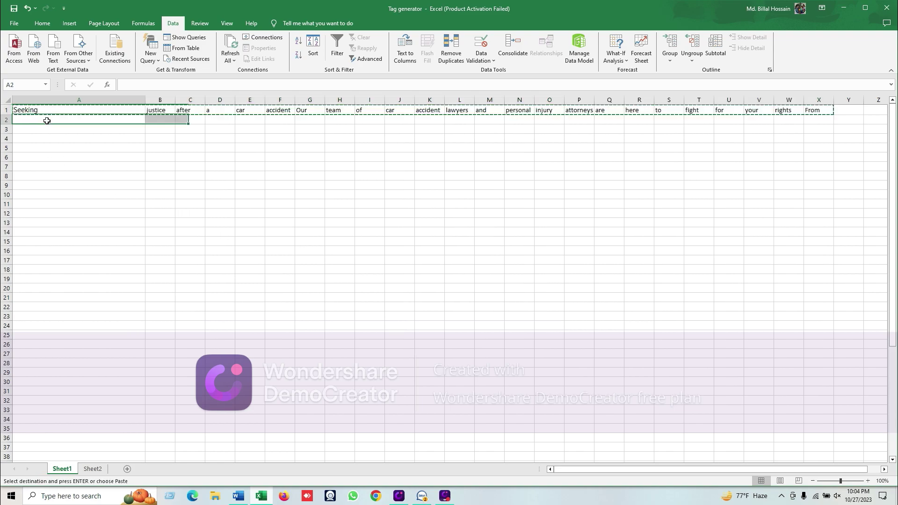
{"action": "right_click", "coordinate": [47, 121]}
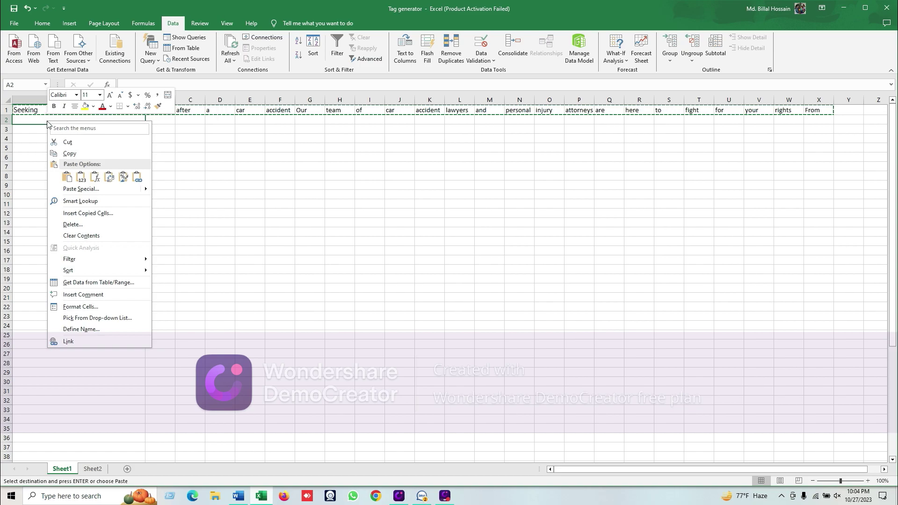
{"action": "left_click", "coordinate": [79, 188]}
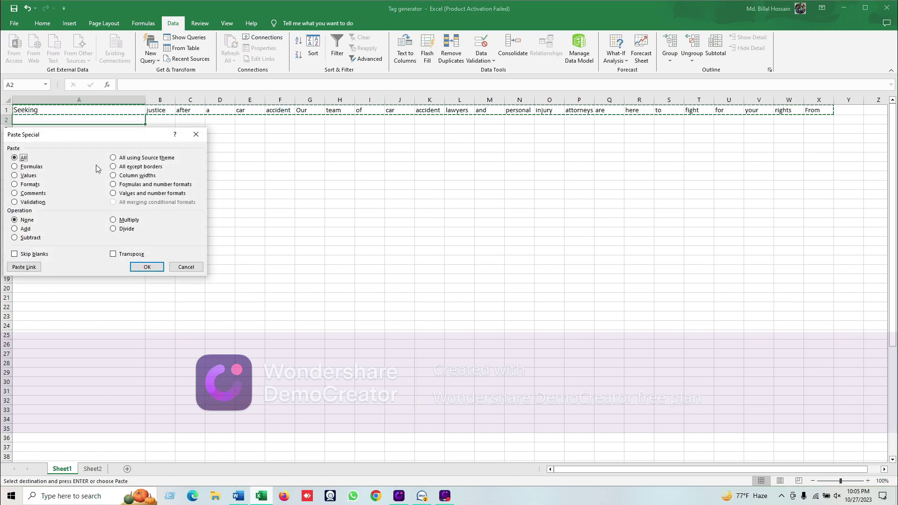
{"action": "left_click", "coordinate": [114, 254]}
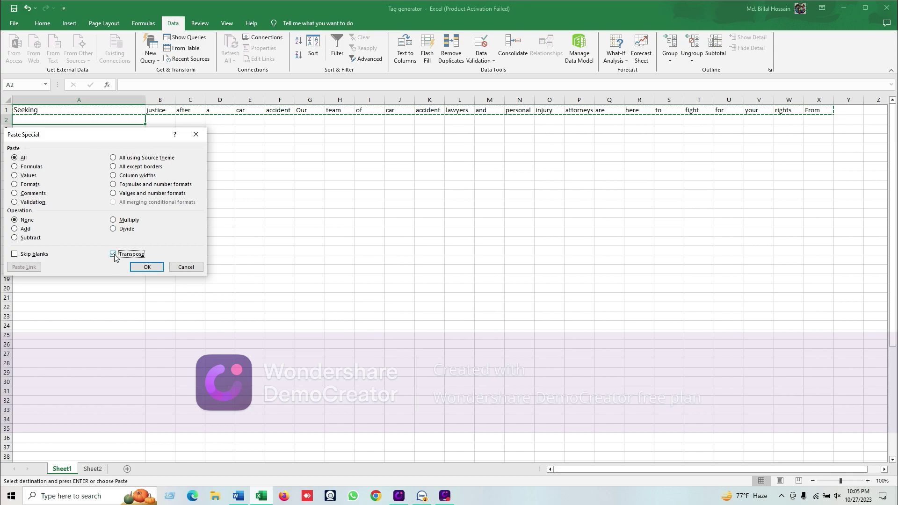
{"action": "left_click", "coordinate": [147, 266]}
{"action": "left_click", "coordinate": [260, 216]}
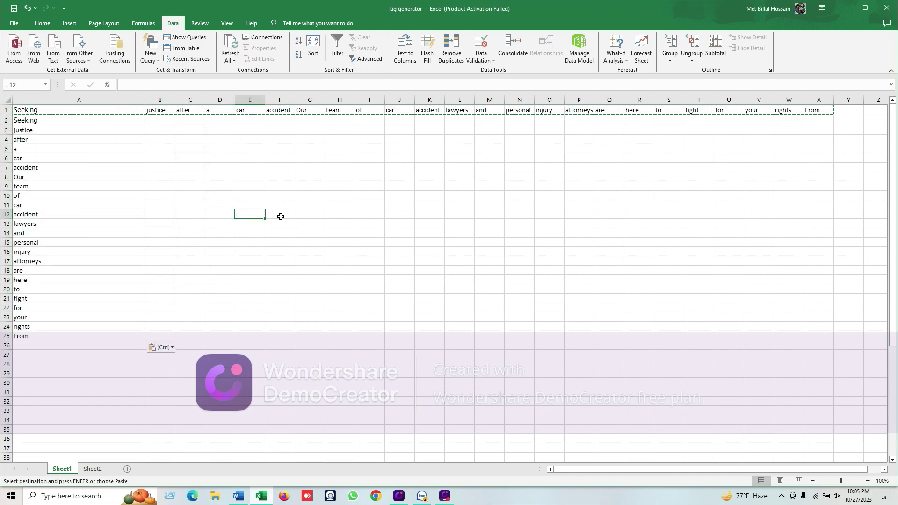
Compare the last words of row 1 with the end of the transposed list in column A
{"action": "left_click", "coordinate": [817, 110]}
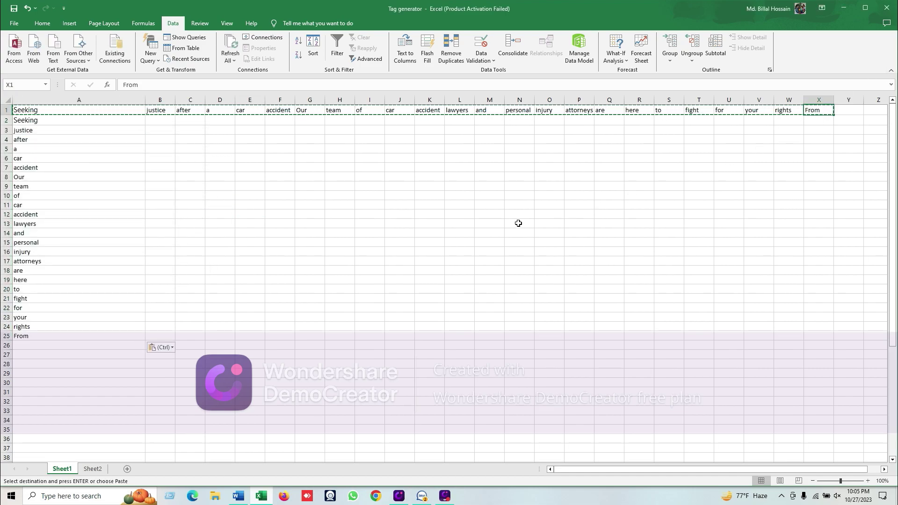
{"action": "left_click", "coordinate": [18, 336]}
{"action": "left_click", "coordinate": [20, 326]}
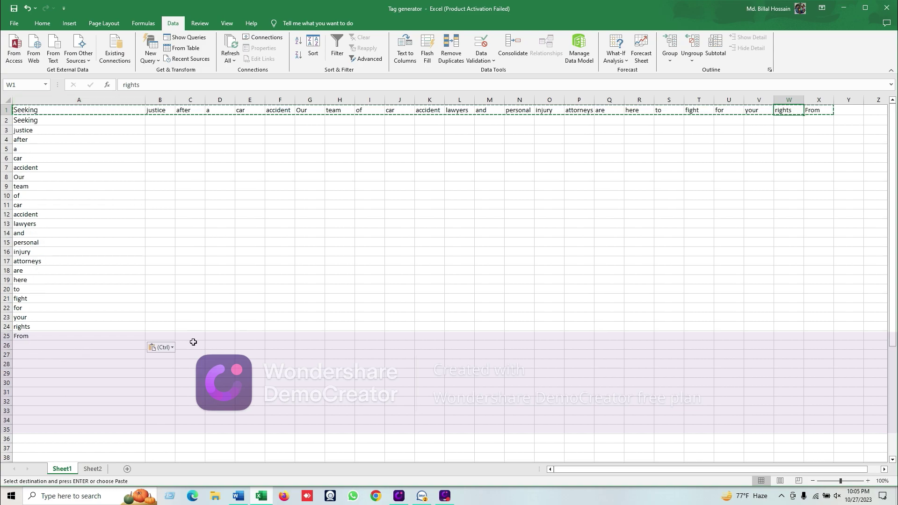
{"action": "left_click", "coordinate": [209, 328]}
Delete the original horizontal row 1 from the sheet
{"action": "left_click", "coordinate": [6, 110]}
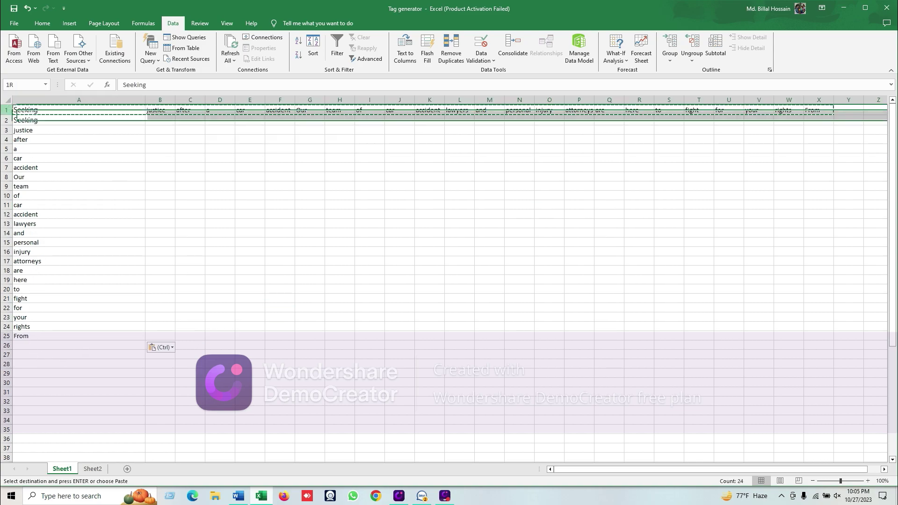
{"action": "right_click", "coordinate": [7, 110]}
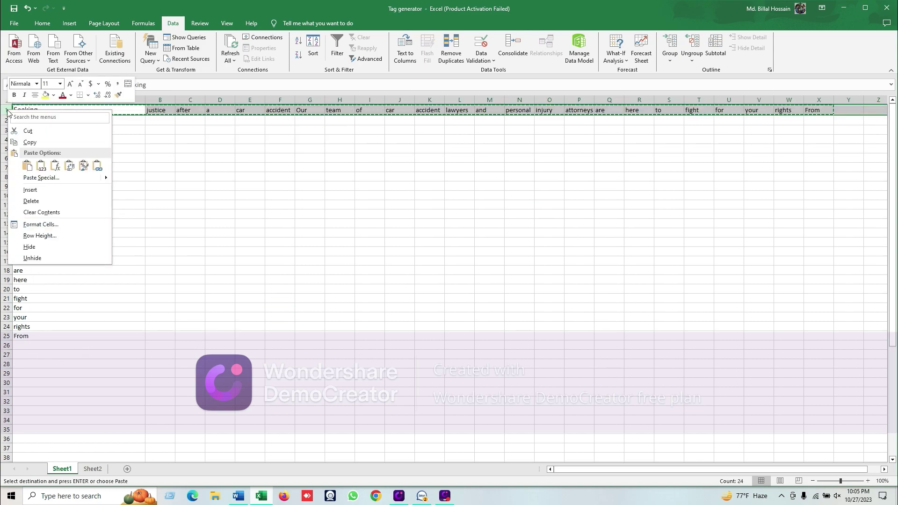
{"action": "left_click", "coordinate": [31, 200]}
{"action": "left_click", "coordinate": [182, 165]}
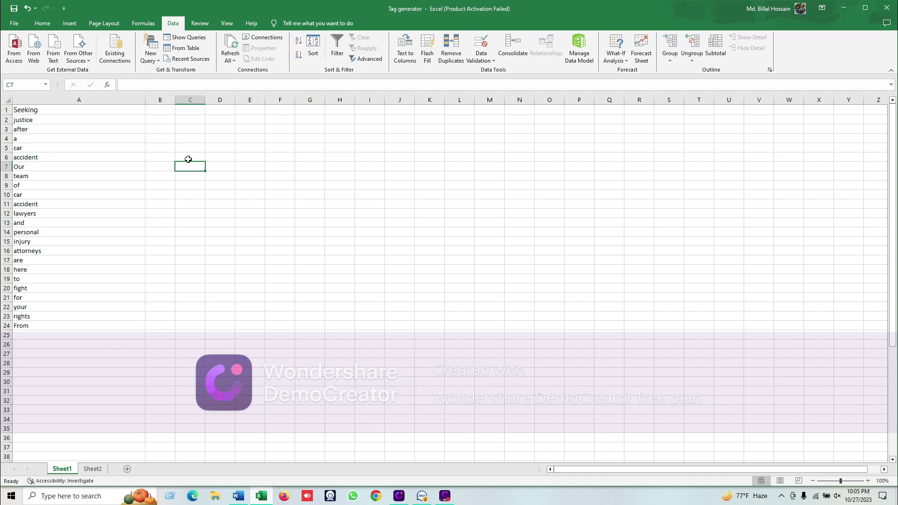
Switch to the Word document, look over its hashtags and keyword list, and return to the "Seeking justice" paragraph
{"action": "left_click", "coordinate": [238, 499]}
{"action": "scroll", "coordinate": [313, 319], "scroll_direction": "down", "scroll_amount": 10}
{"action": "scroll", "coordinate": [313, 320], "scroll_direction": "down", "scroll_amount": 12}
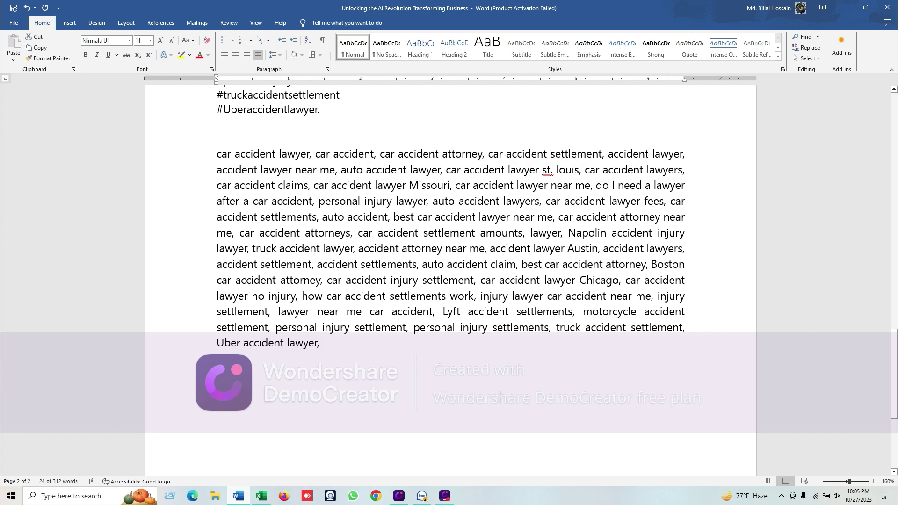
{"action": "scroll", "coordinate": [397, 225], "scroll_direction": "up", "scroll_amount": 15}
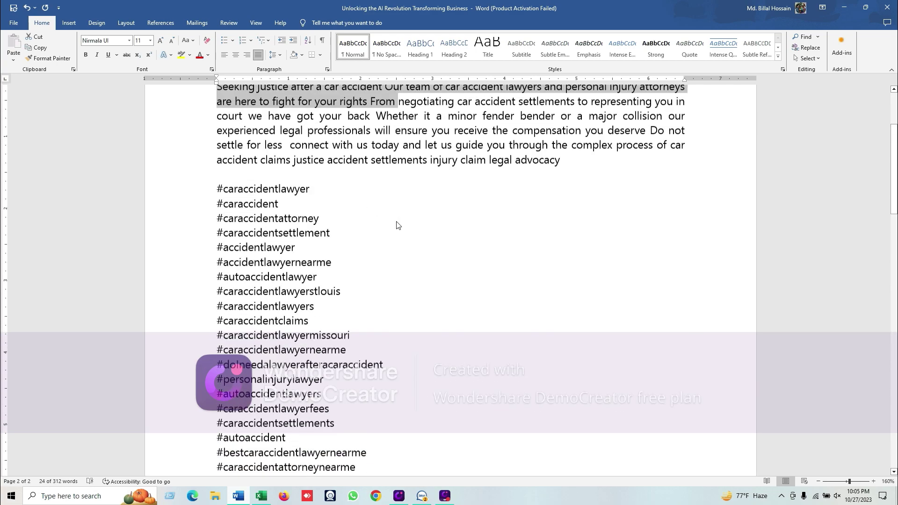
{"action": "scroll", "coordinate": [396, 225], "scroll_direction": "up", "scroll_amount": 3}
{"action": "left_click", "coordinate": [301, 236]}
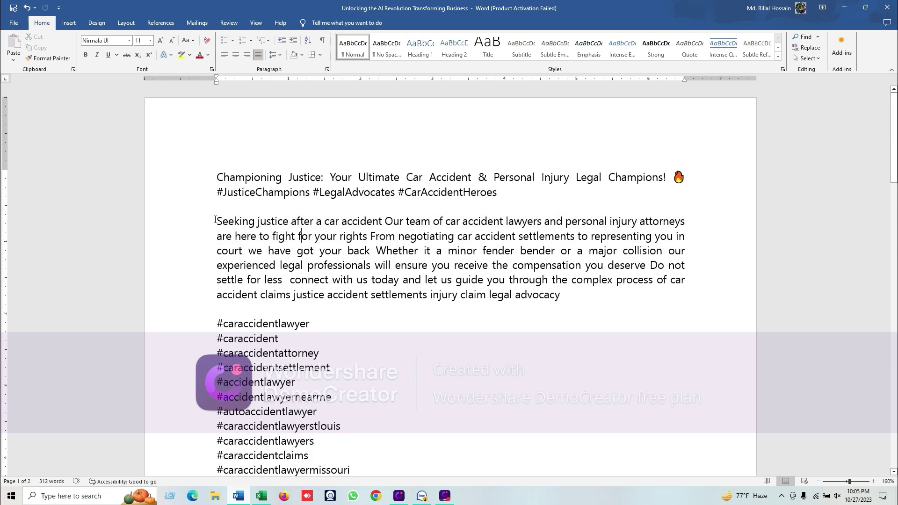
Copy the first keywords of the comma-separated list on page 2, from "car accident lawyer" through "auto accident lawyer"
{"action": "left_click_drag", "start_coordinate": [251, 222], "coordinate": [369, 240]}
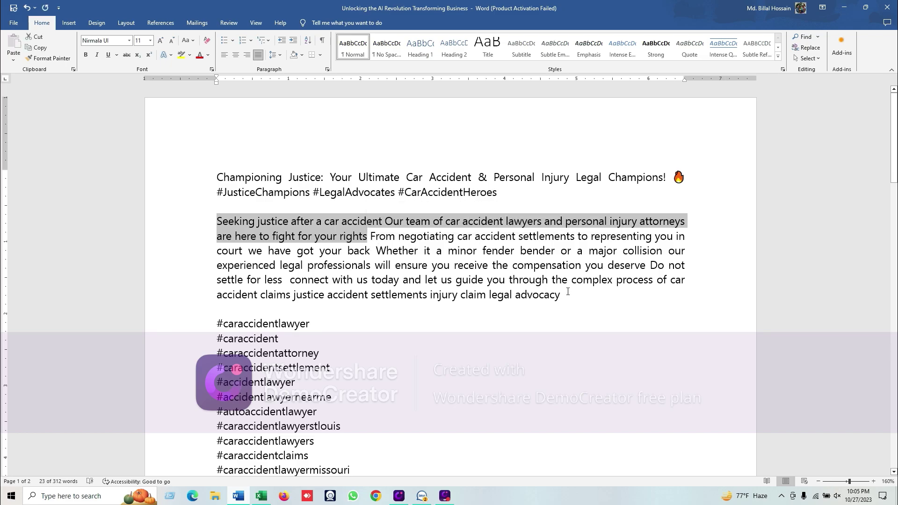
{"action": "scroll", "coordinate": [527, 282], "scroll_direction": "down", "scroll_amount": 12}
{"action": "scroll", "coordinate": [498, 248], "scroll_direction": "down", "scroll_amount": 3}
{"action": "scroll", "coordinate": [498, 247], "scroll_direction": "up", "scroll_amount": 12}
{"action": "scroll", "coordinate": [497, 247], "scroll_direction": "down", "scroll_amount": 10}
{"action": "scroll", "coordinate": [498, 247], "scroll_direction": "down", "scroll_amount": 3}
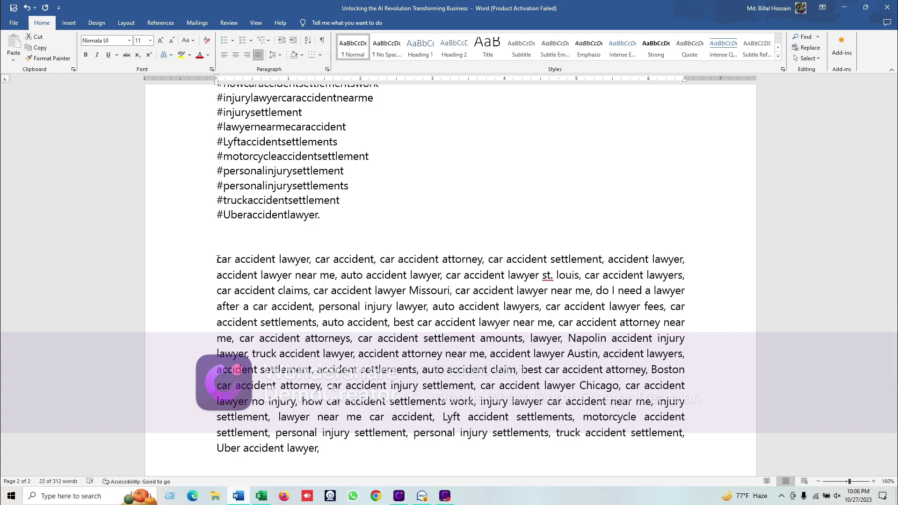
{"action": "left_click_drag", "start_coordinate": [218, 258], "coordinate": [442, 279]}
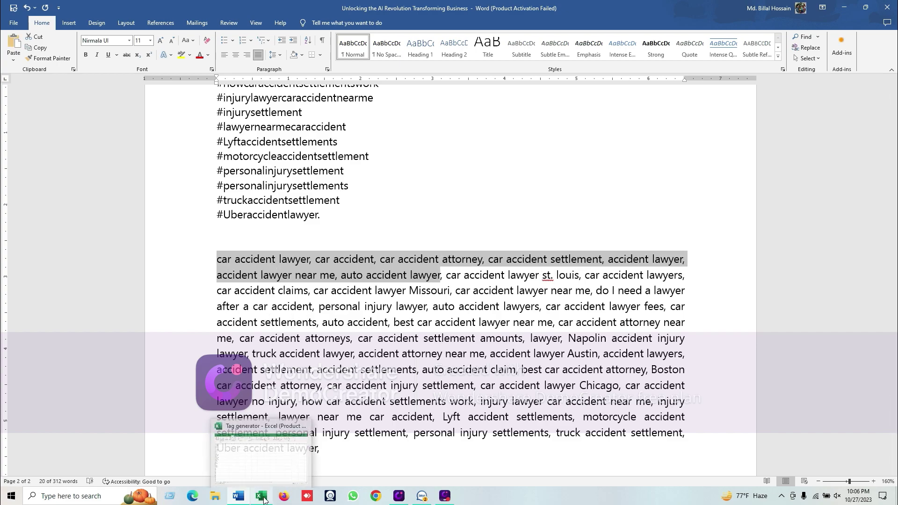
Switch to the Tag generator workbook in Excel and paste the copied keywords into A25, directly below the word list
{"action": "left_click", "coordinate": [243, 418]}
{"action": "scroll", "coordinate": [243, 417], "scroll_direction": "down", "scroll_amount": 5}
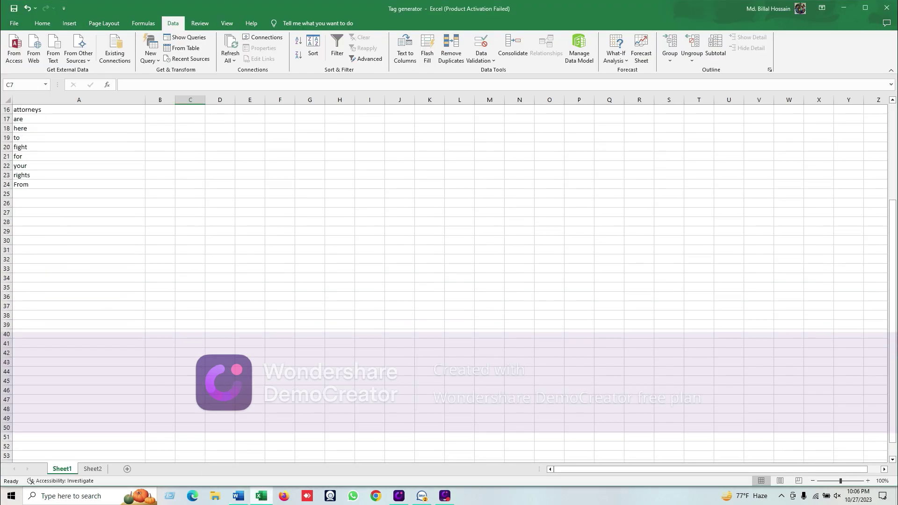
{"action": "left_click", "coordinate": [30, 194]}
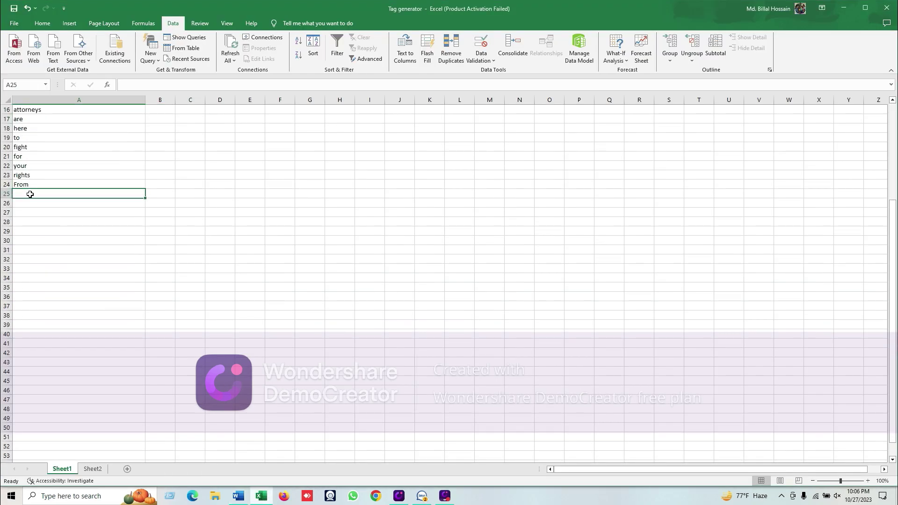
{"action": "key", "text": "ctrl+v"}
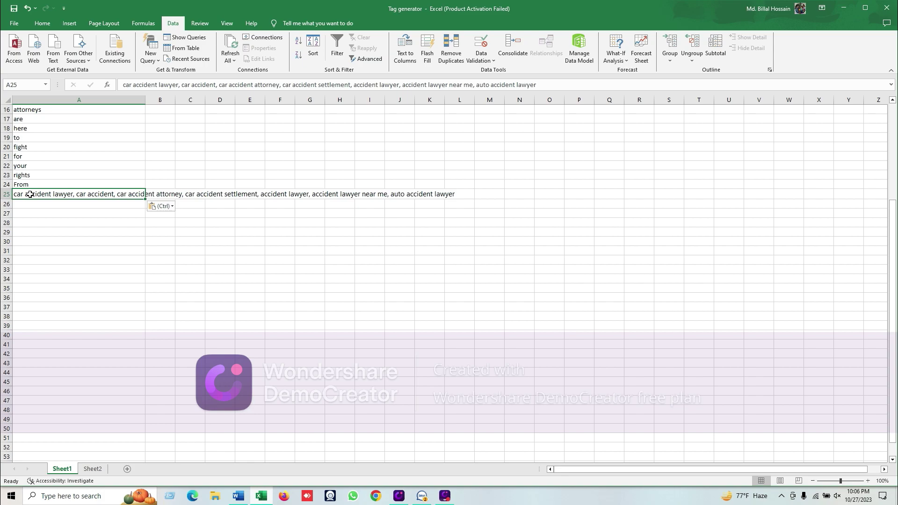
{"action": "key", "text": "Down"}
{"action": "key", "text": "Down"}
{"action": "key", "text": "Down"}
{"action": "key", "text": "Down"}
{"action": "key", "text": "Up"}
{"action": "key", "text": "Up"}
{"action": "key", "text": "Up"}
{"action": "key", "text": "Up"}
Split the keywords in A25 into separate cells with Text to Columns, using Delimited with the Comma delimiter and Space unchecked
{"action": "key", "text": "alt+a+e"}
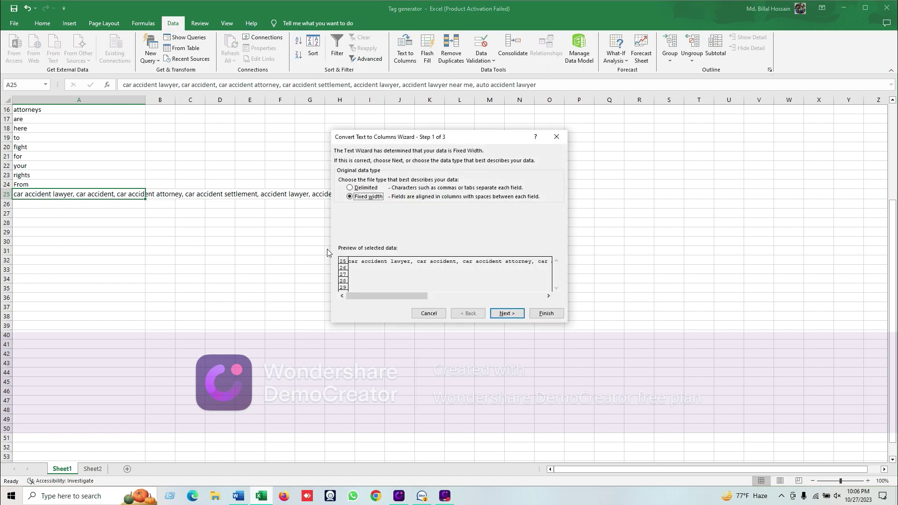
{"action": "left_click", "coordinate": [349, 188]}
{"action": "left_click", "coordinate": [505, 316]}
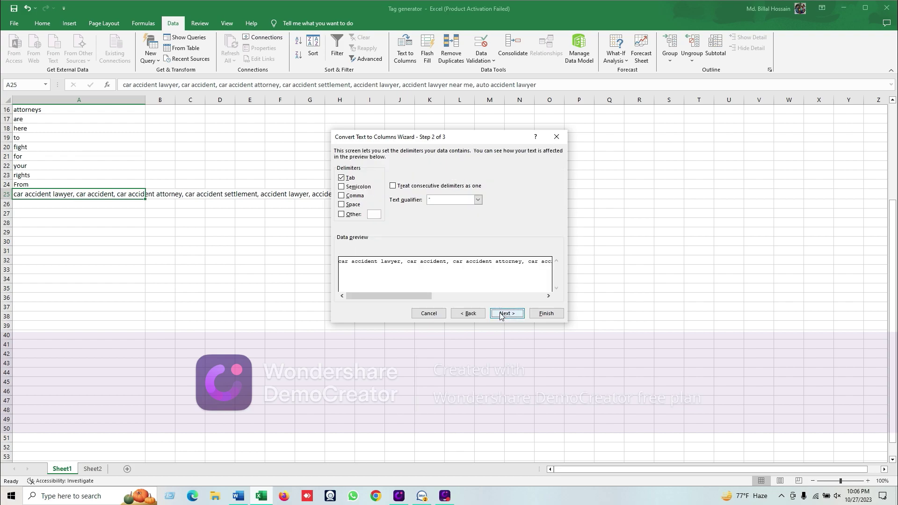
{"action": "left_click", "coordinate": [341, 196]}
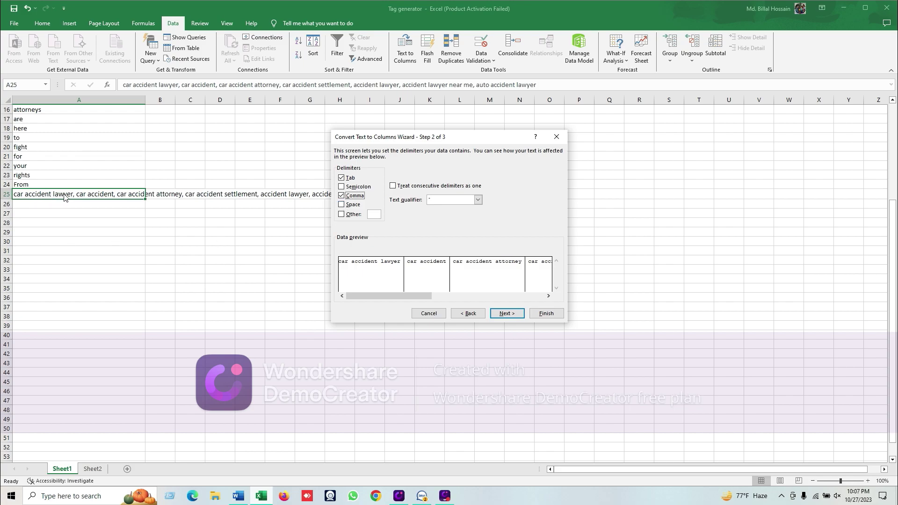
{"action": "left_click", "coordinate": [341, 206]}
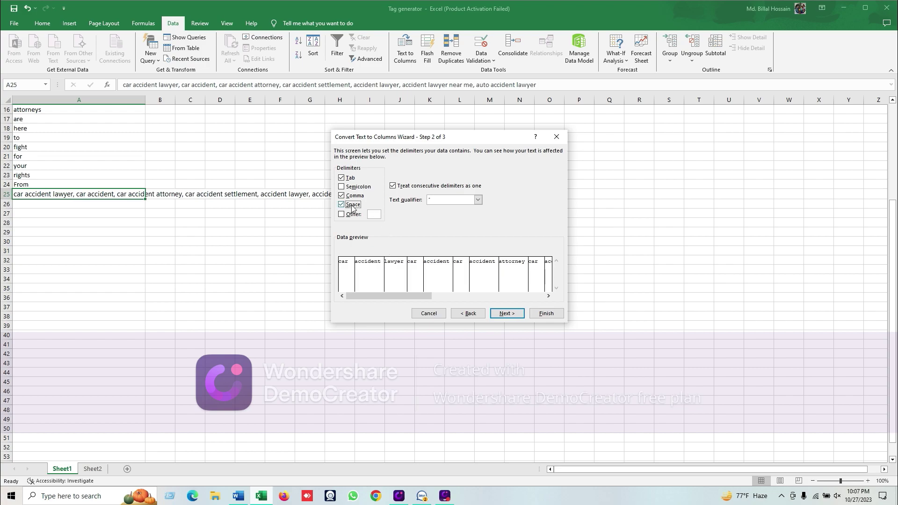
{"action": "left_click", "coordinate": [352, 208]}
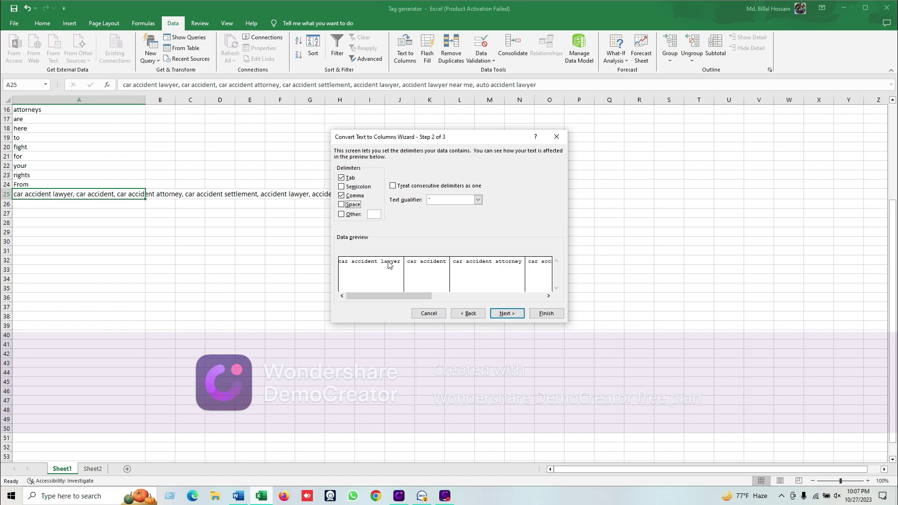
{"action": "left_click", "coordinate": [507, 313]}
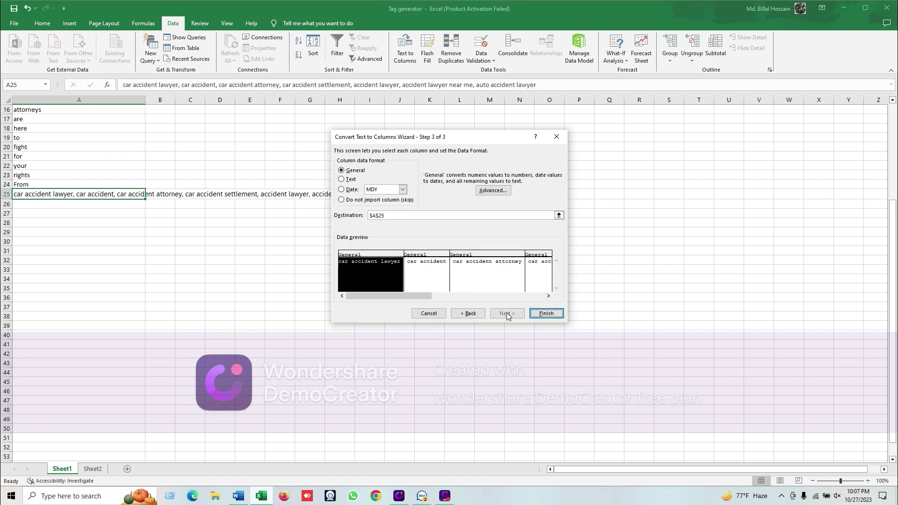
{"action": "left_click", "coordinate": [546, 314]}
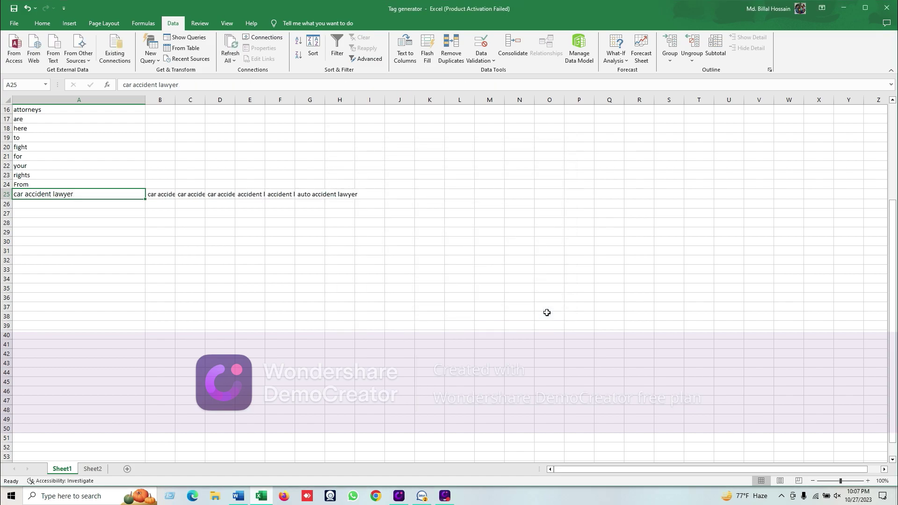
{"action": "left_click", "coordinate": [253, 306]}
{"action": "left_click", "coordinate": [309, 344]}
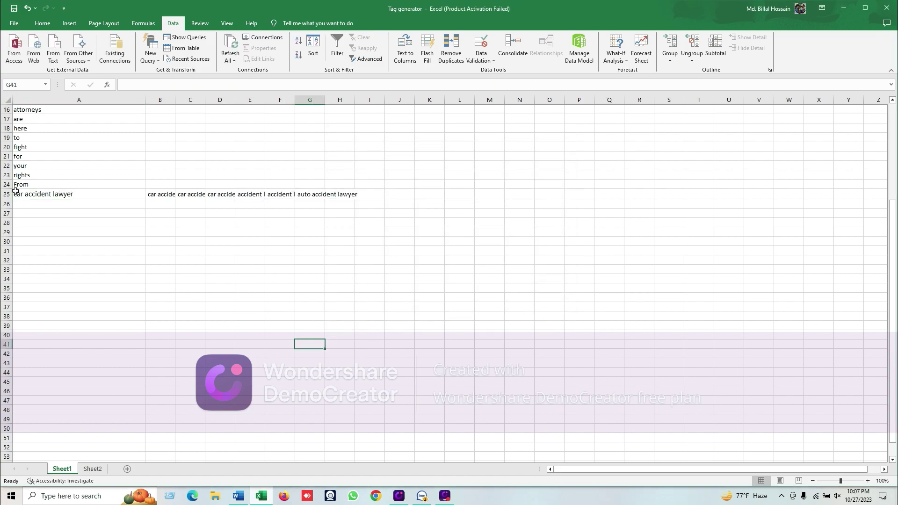
Copy the keyword cells A25:H25 and paste them transposed with Paste Special, starting at A26
{"action": "left_click_drag", "start_coordinate": [21, 194], "coordinate": [349, 193]}
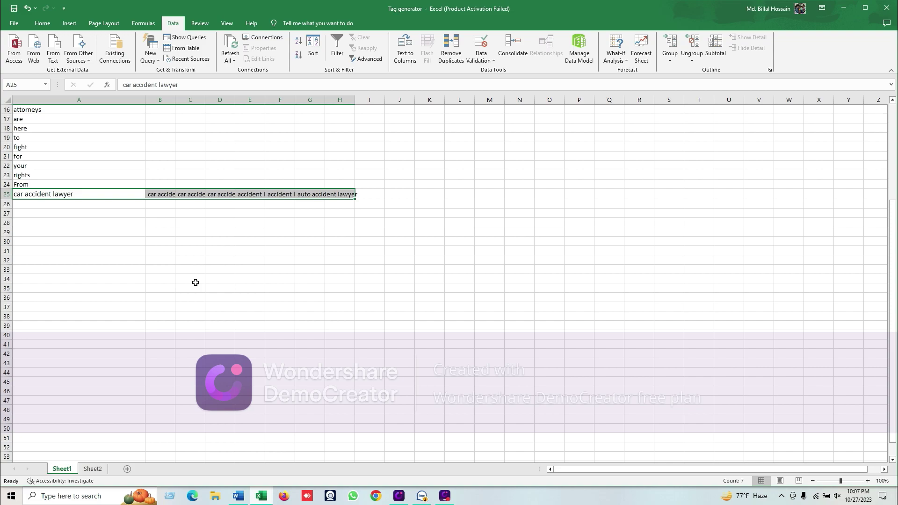
{"action": "key", "text": "ctrl+c"}
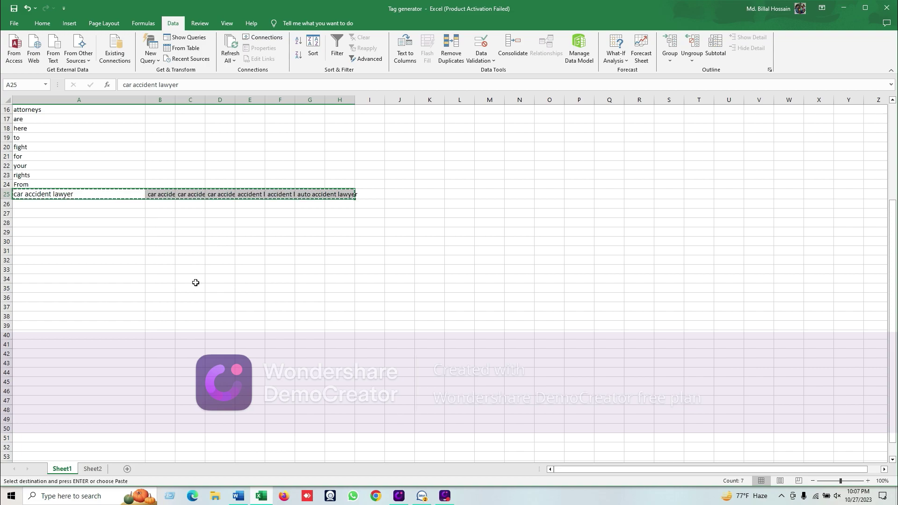
{"action": "left_click", "coordinate": [27, 205]}
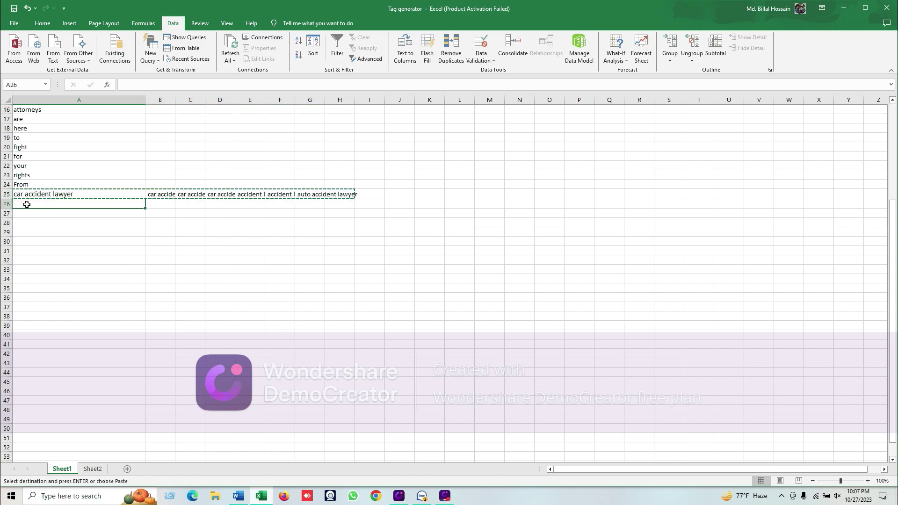
{"action": "right_click", "coordinate": [28, 207]}
{"action": "left_click", "coordinate": [62, 272]}
{"action": "left_click", "coordinate": [112, 337]}
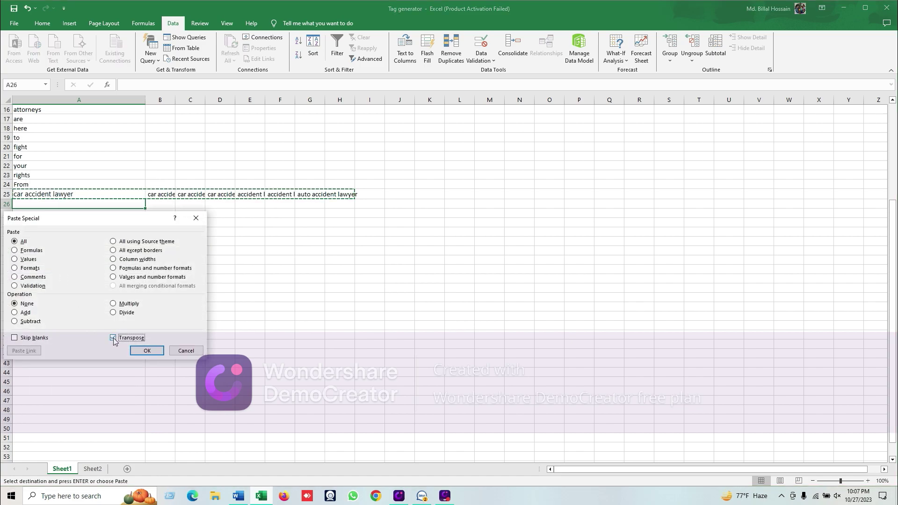
{"action": "left_click", "coordinate": [147, 351]}
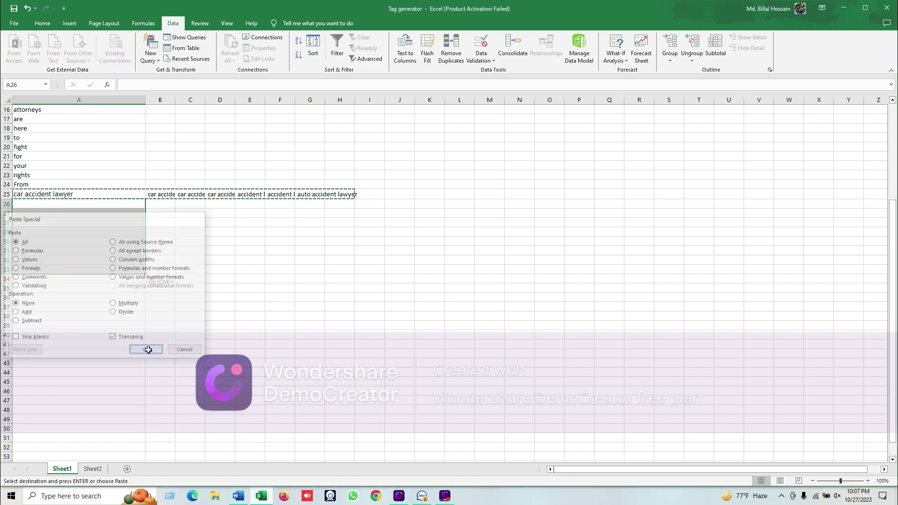
Check the transposed keywords against the horizontal ones, and delete the original row 25
{"action": "left_click", "coordinate": [128, 352]}
{"action": "left_click", "coordinate": [31, 259]}
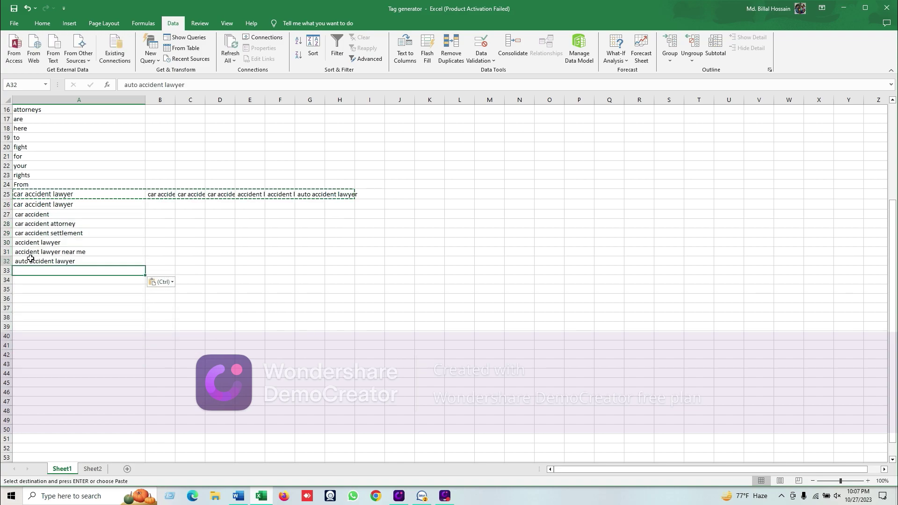
{"action": "left_click", "coordinate": [320, 195]}
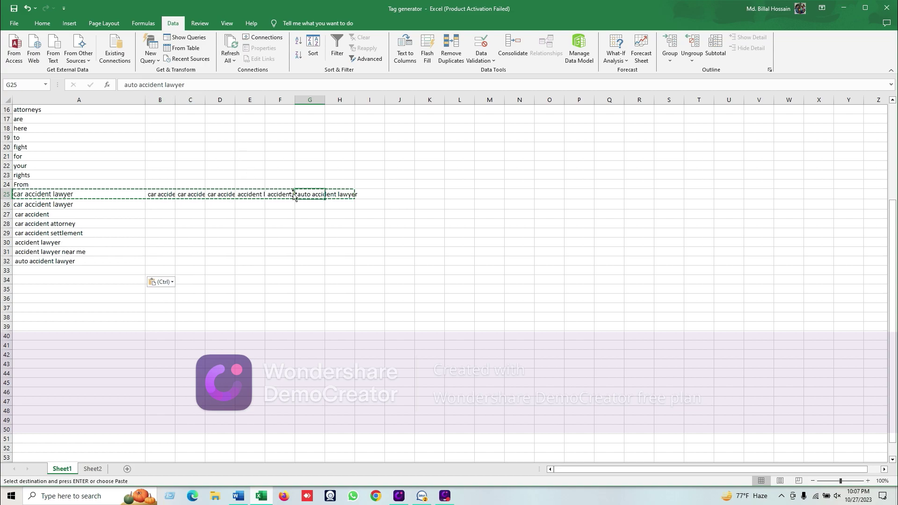
{"action": "left_click", "coordinate": [289, 239]}
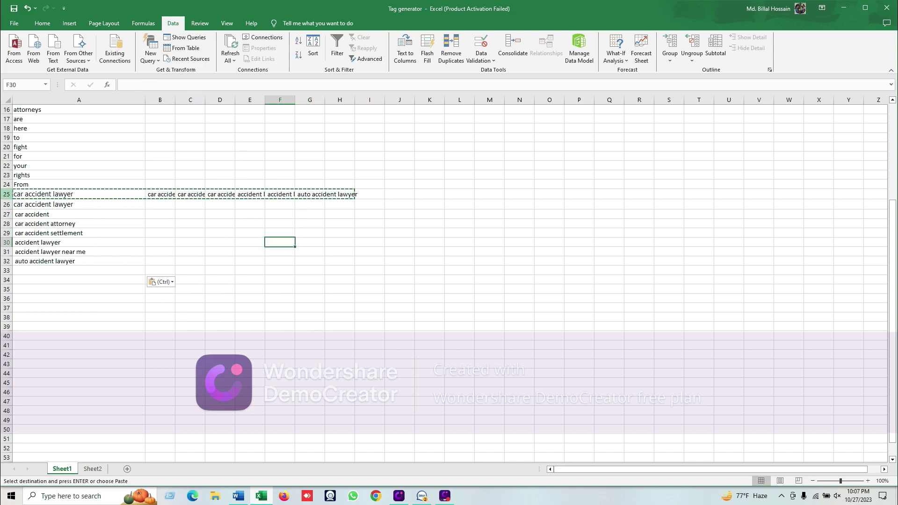
{"action": "right_click", "coordinate": [7, 194]}
{"action": "left_click", "coordinate": [47, 288]}
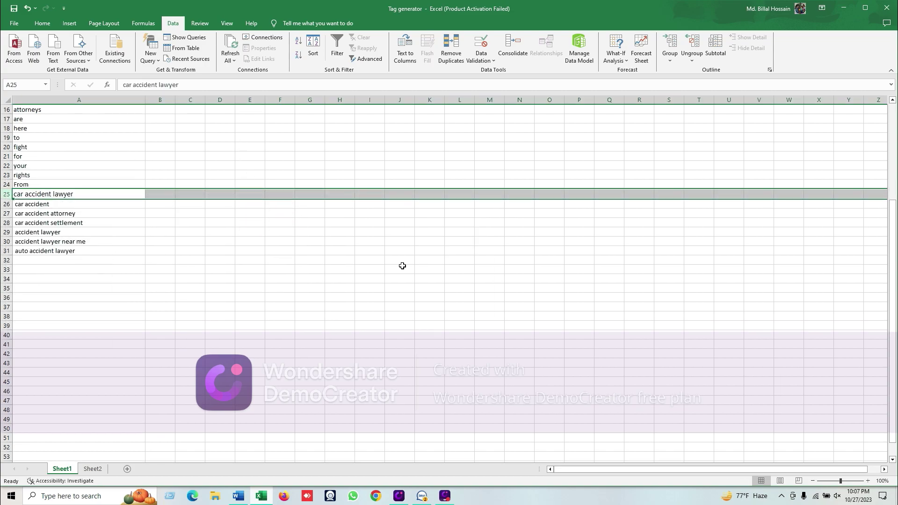
Review the combined list in column A from the beginning and select the single words in A1:A24
{"action": "scroll", "coordinate": [262, 237], "scroll_direction": "up", "scroll_amount": 3}
{"action": "scroll", "coordinate": [263, 236], "scroll_direction": "up", "scroll_amount": 2}
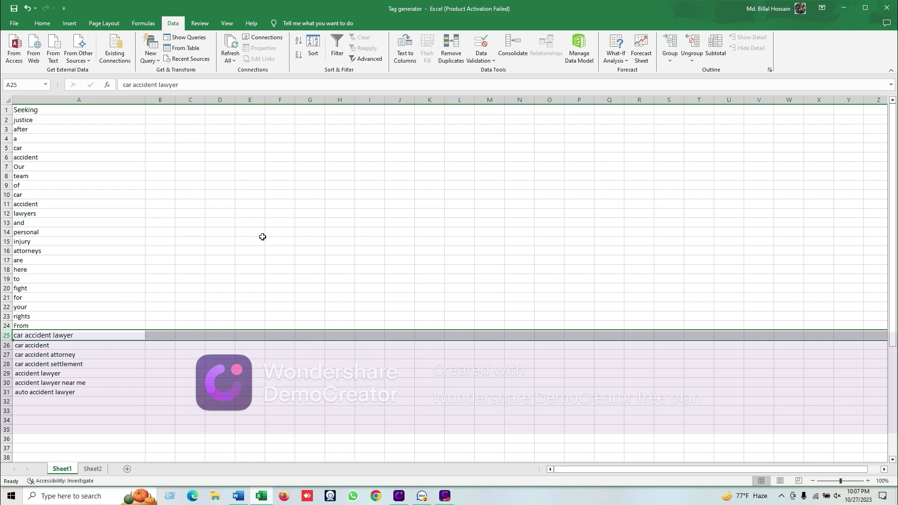
{"action": "left_click", "coordinate": [64, 322]}
{"action": "left_click", "coordinate": [70, 315]}
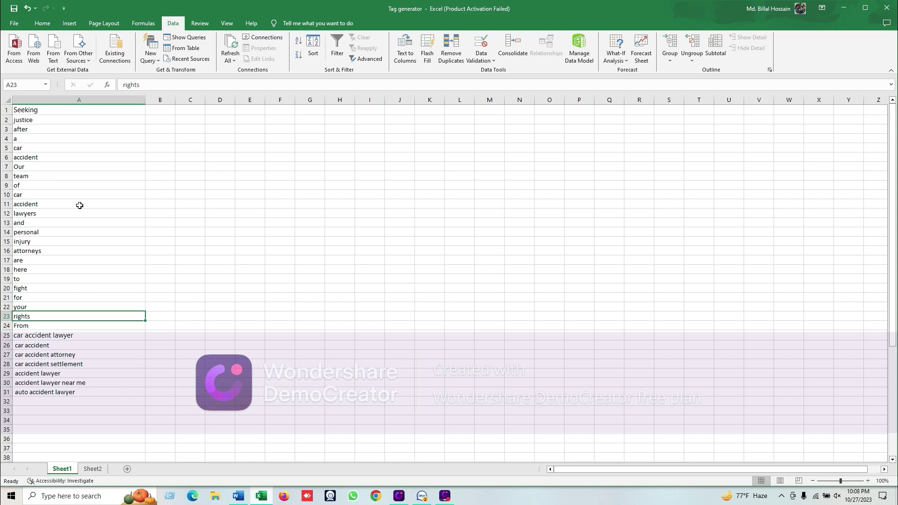
{"action": "left_click_drag", "start_coordinate": [80, 109], "coordinate": [65, 323]}
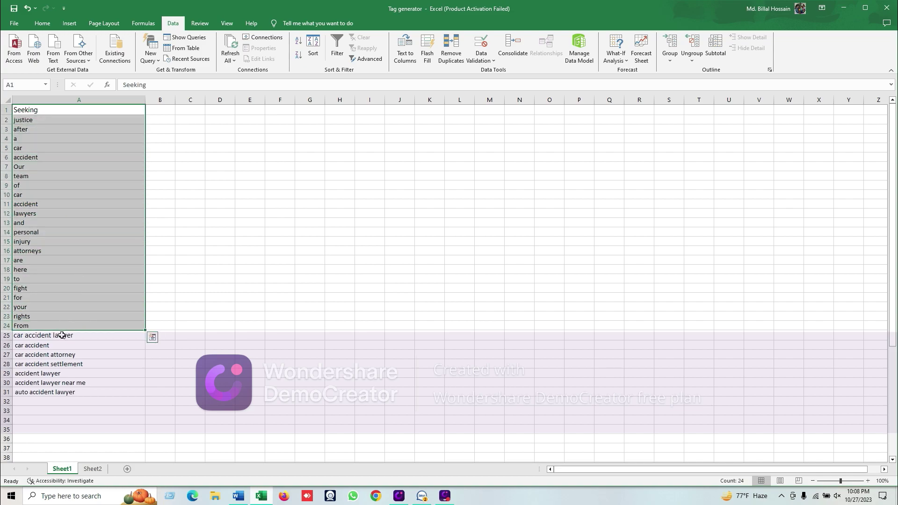